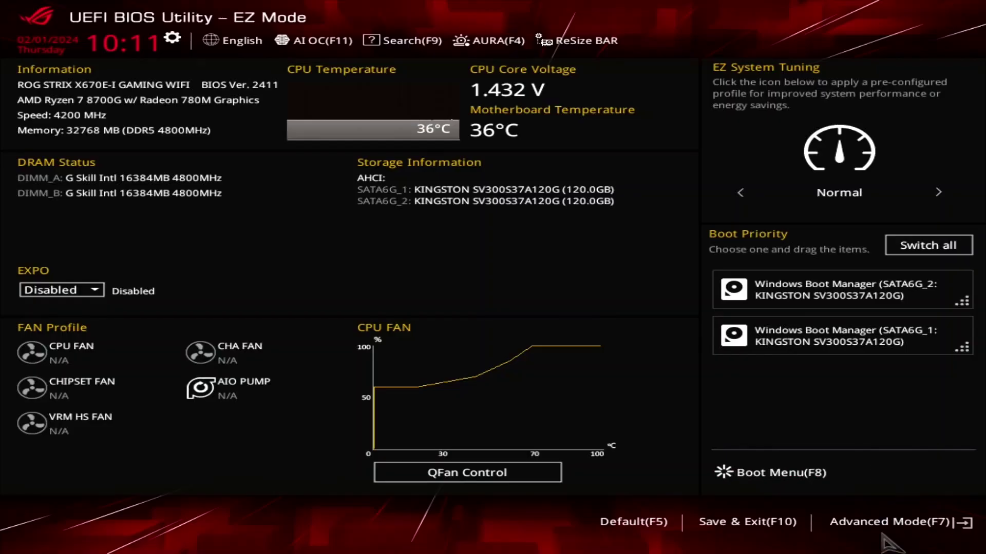
In Advanced Mode's Ai Tweaker page, set Ai Overclock Tuner to EXPO Tweaked.
click(875, 522)
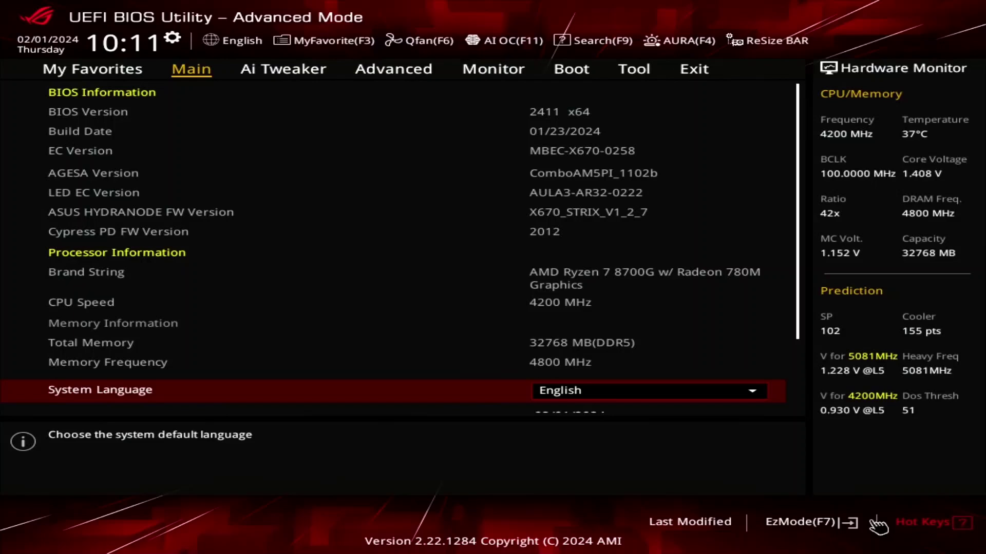
key(Right)
key(Return)
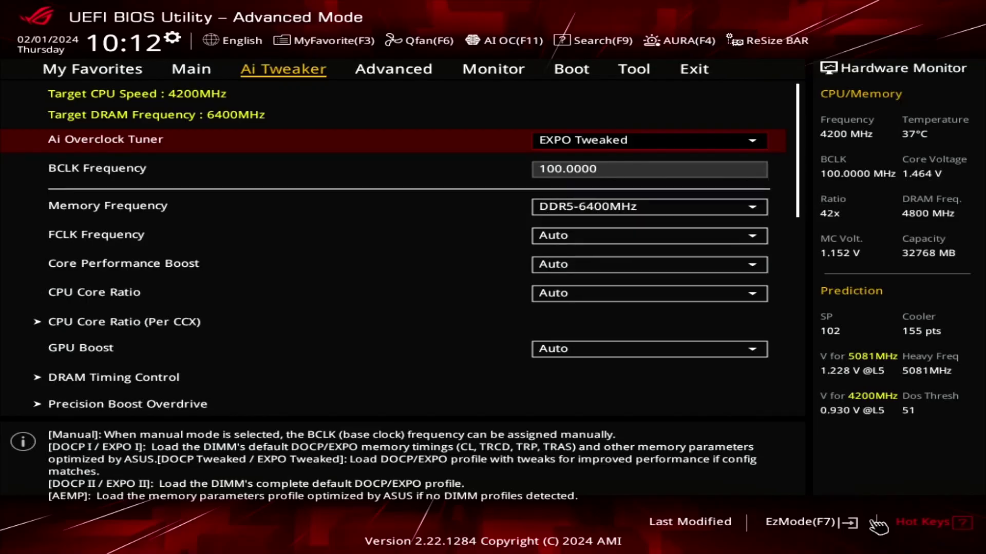
Set Memory Frequency to DDR5-6800MHz.
key(Down)
key(Return)
key(Down)
key(Down)
key(Down)
key(Down)
key(Down)
key(Down)
key(Down)
key(Down)
key(Down)
key(Down)
key(Down)
key(Down)
key(Down)
key(Down)
key(Down)
key(Down)
key(Down)
key(Down)
key(Down)
key(Down)
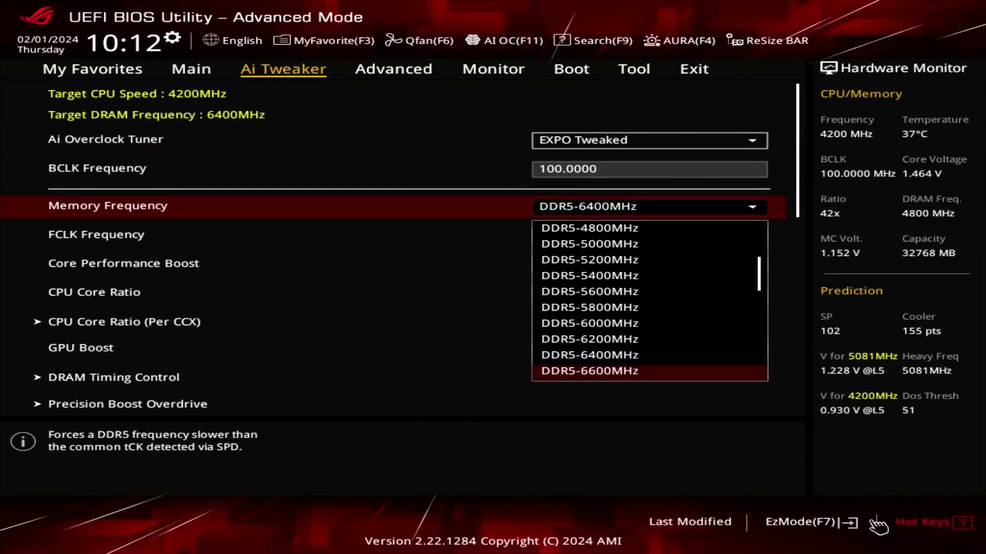
key(Up)
key(Up)
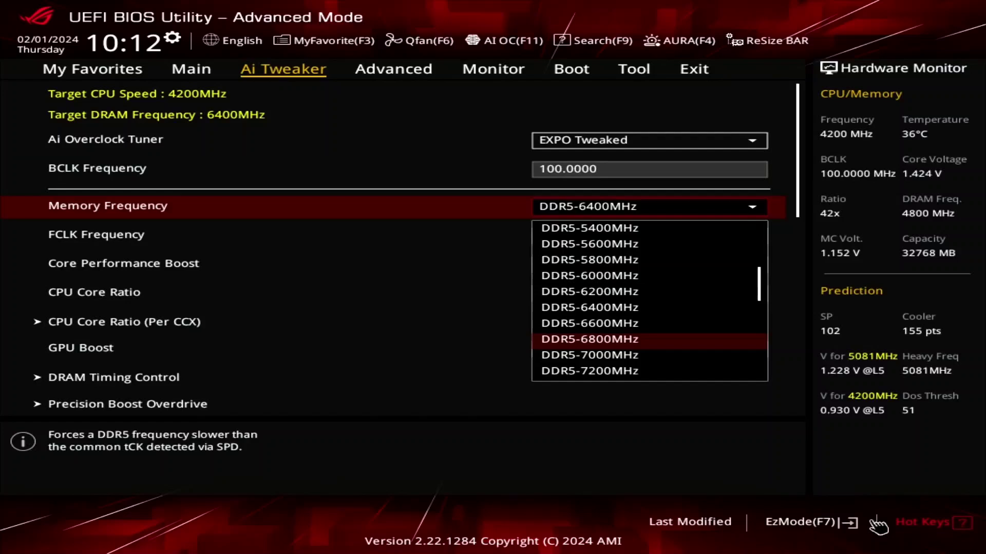
key(Return)
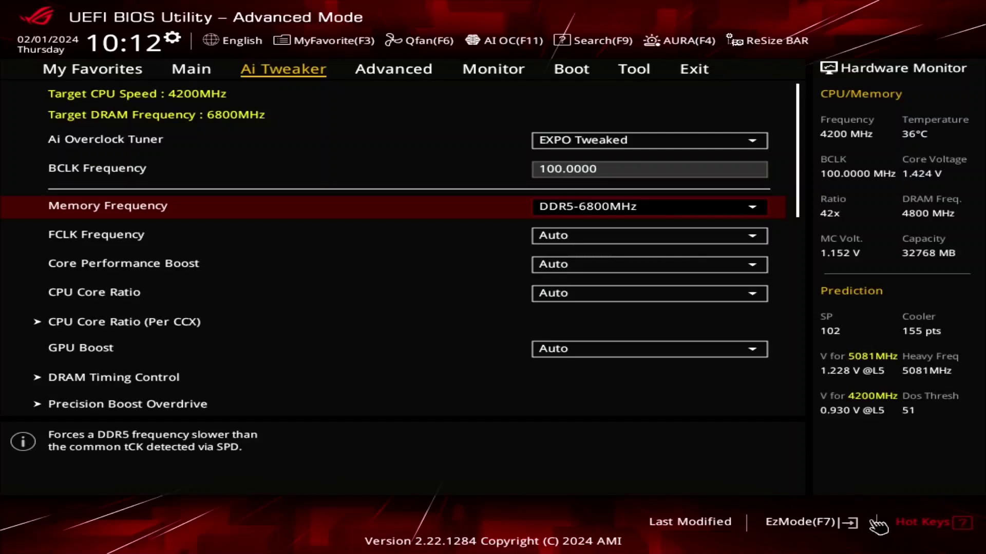
Open Advanced > AMD Overclocking and accept the overclocking warning.
key(Right)
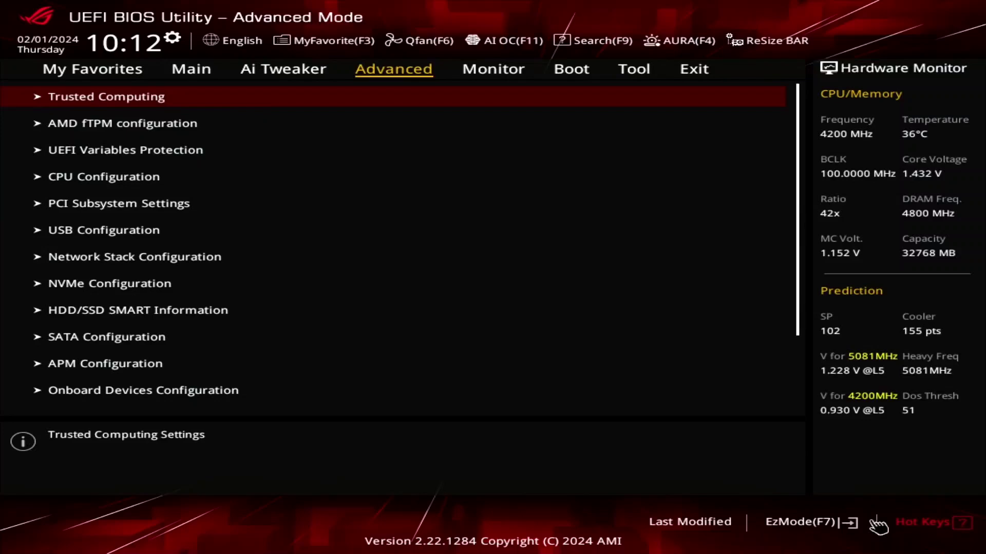
key(Down)
key(Down)
key(Down)
key(Down)
key(Down)
key(Down)
key(Down)
key(Down)
key(Down)
key(Down)
key(Down)
key(Down)
key(Down)
key(Down)
key(Down)
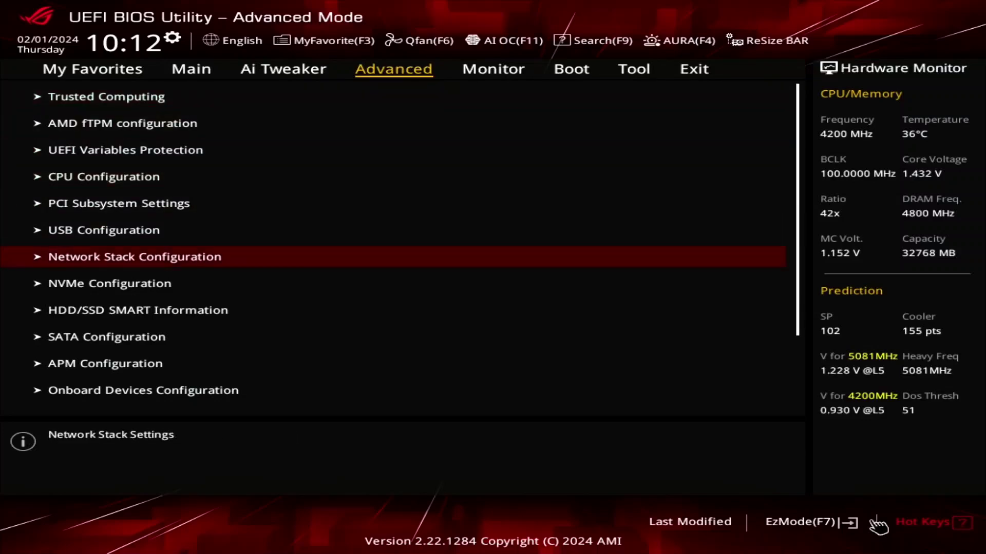
key(Return)
key(Down)
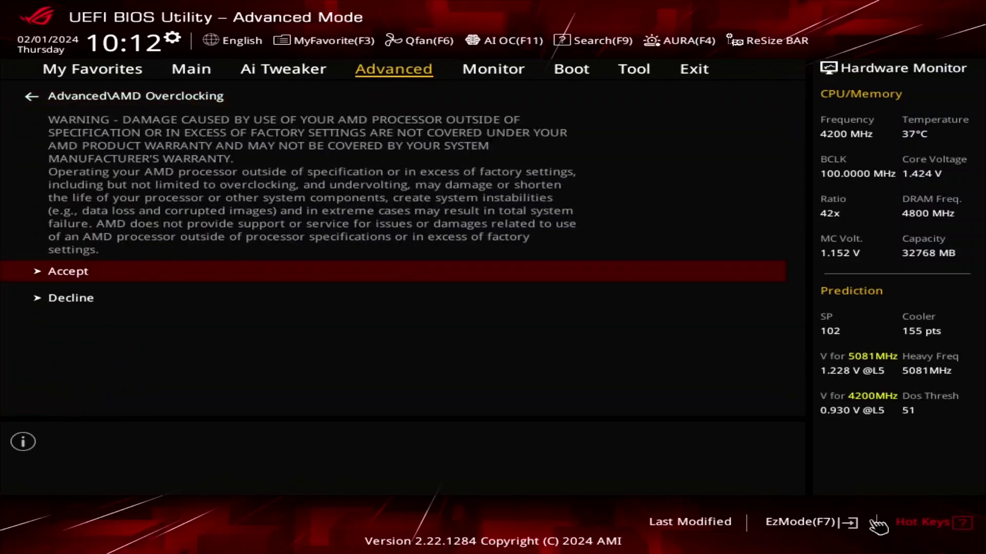
key(Return)
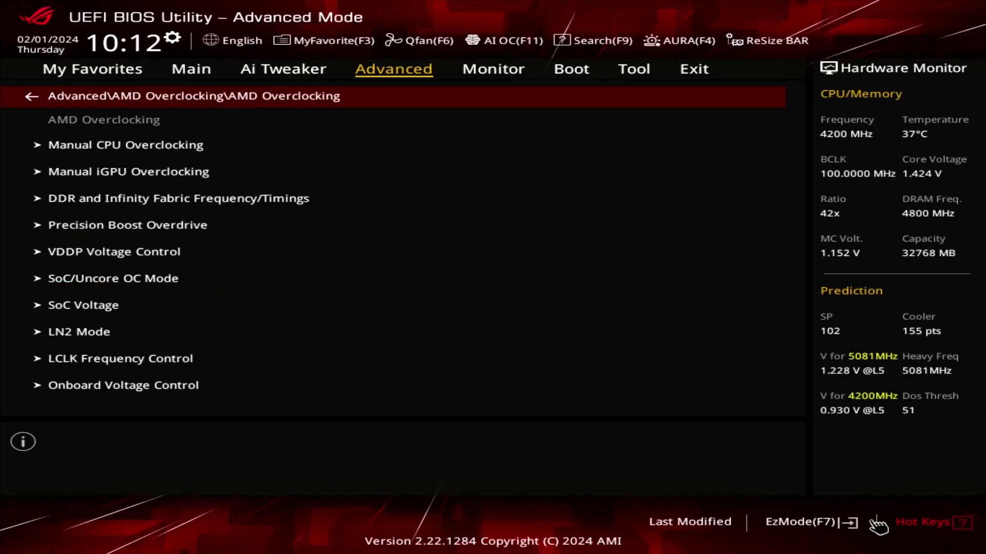
key(Down)
key(Down)
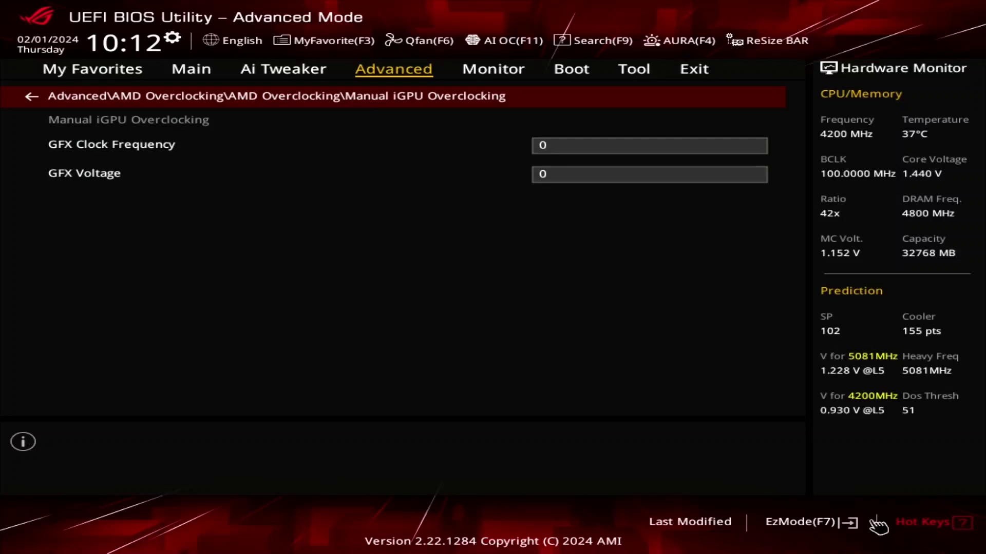
Under Manual iGPU Overclocking, enter GFX Clock Frequency 3150 and GFX Voltage 1200 mV.
key(Down)
text(3150)
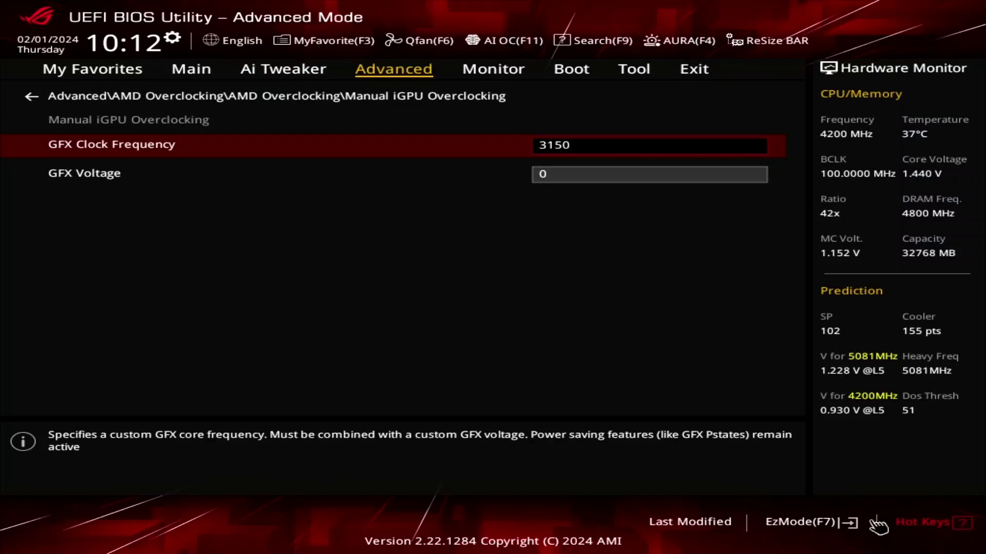
key(Down)
text(1200)
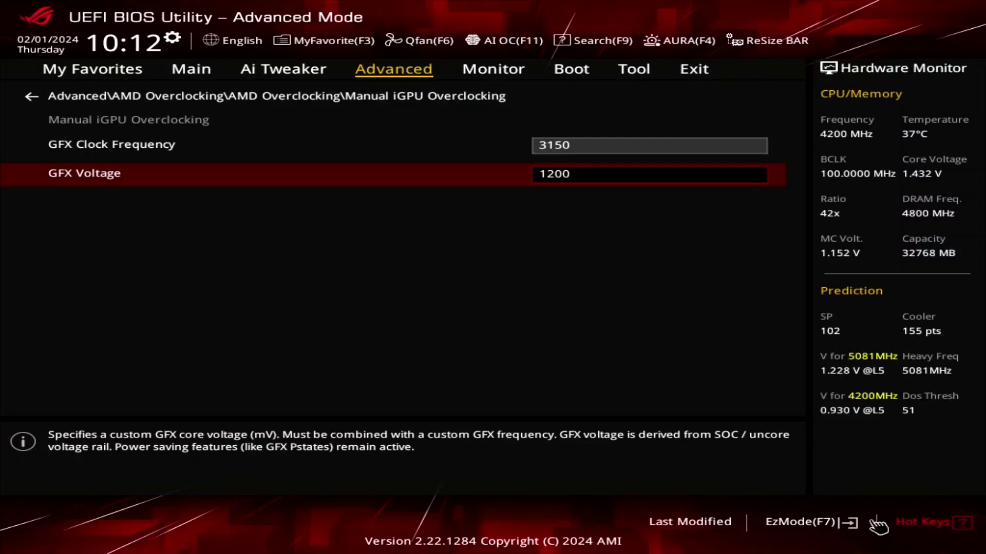
Under DDR and Infinity Fabric Frequency/Timings, set Infinity Fabric frequency to 2500 MHz.
key(Escape)
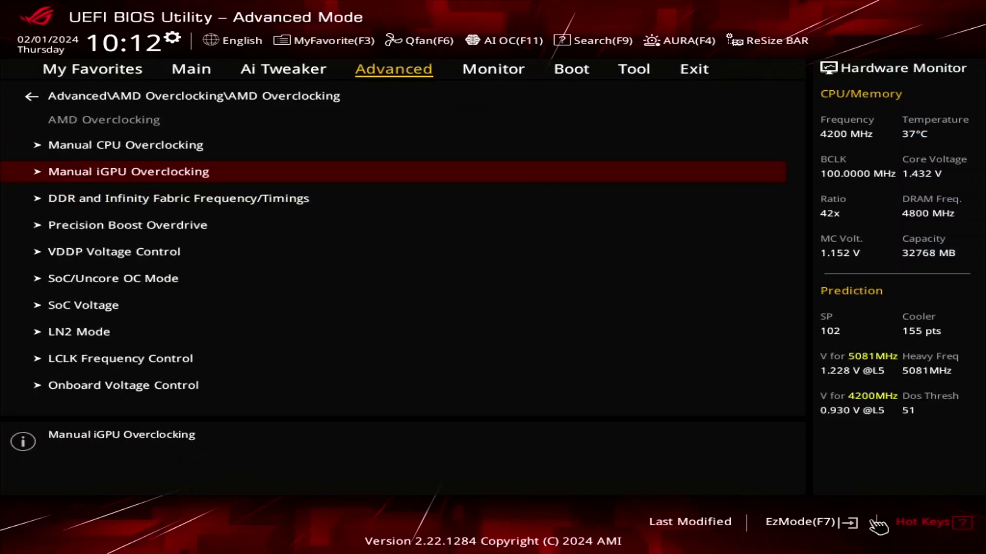
key(Down)
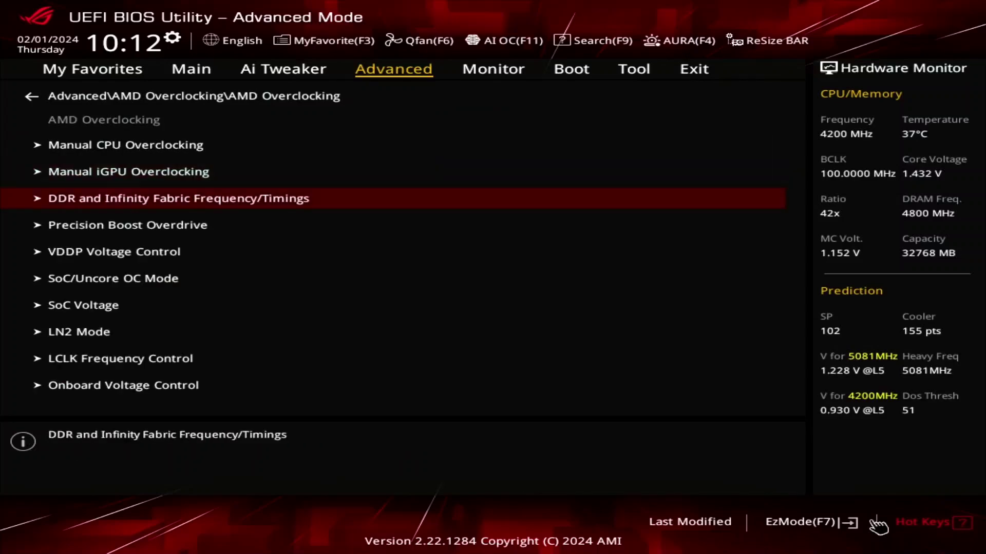
key(Return)
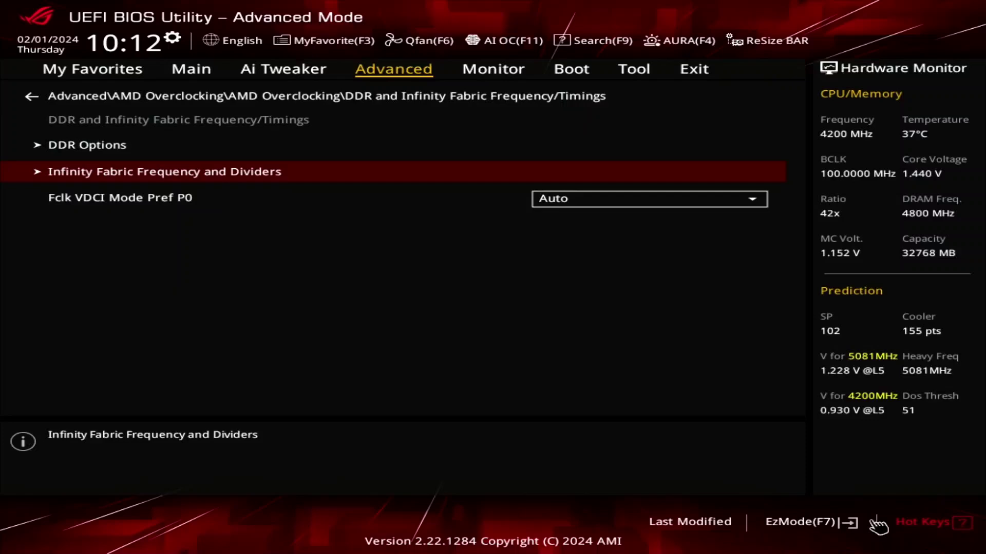
key(Return)
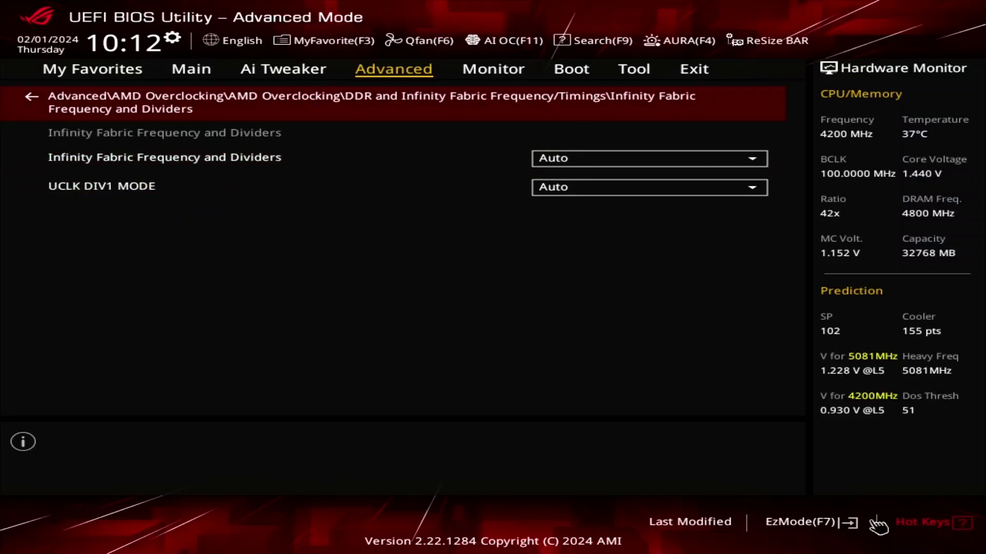
key(Down)
key(Return)
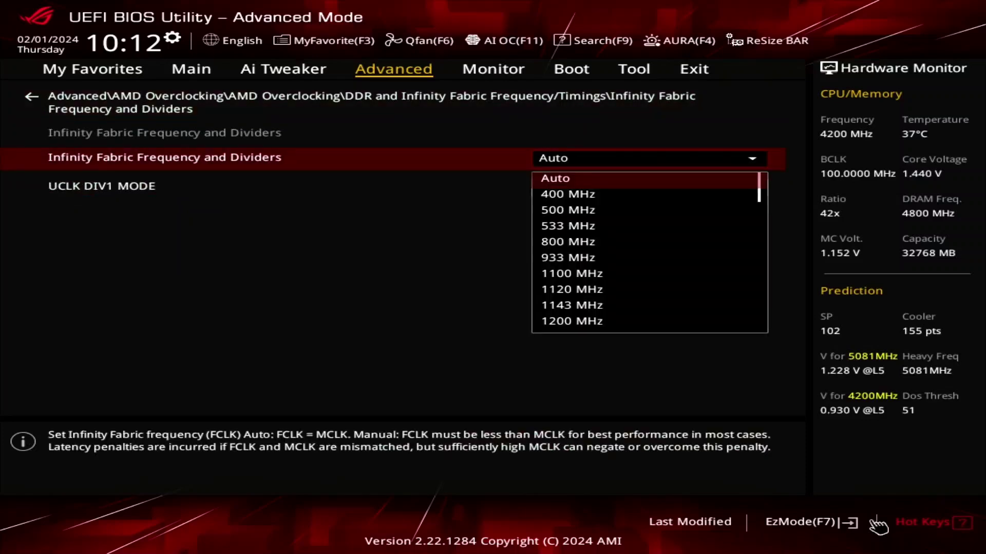
key(Down)
key(Down)
key(Down)
key(Down)
key(Down)
key(Down)
key(Down)
key(Down)
key(Down)
key(Down)
key(Down)
key(Down)
key(Down)
key(Down)
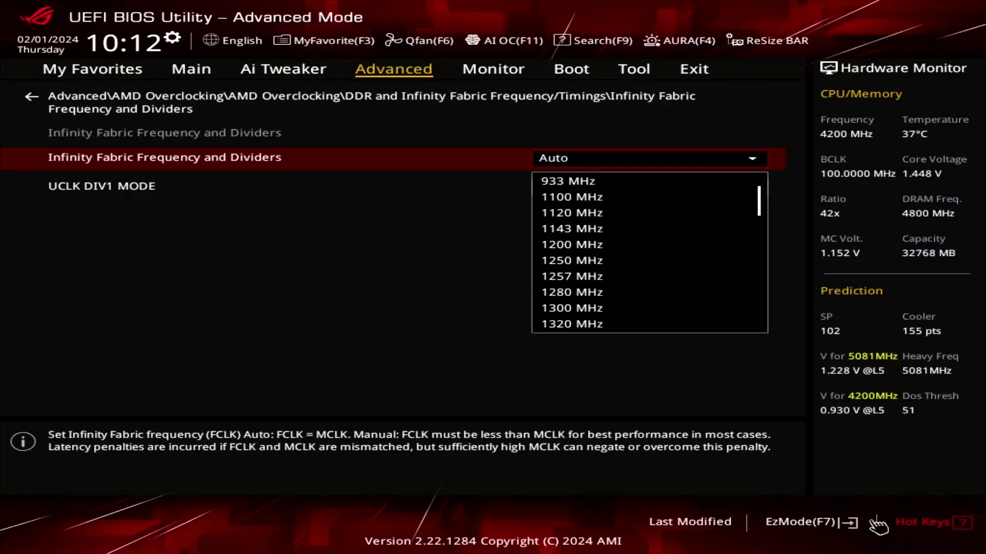
key(Down)
key(Down)
key(Down)
key(Down)
key(Down)
key(Down)
key(Down)
key(Down)
key(Down)
key(Down)
key(Down)
key(Down)
key(Down)
key(Down)
key(Down)
key(Down)
key(Down)
key(Down)
key(Down)
key(Down)
key(Up)
key(Up)
key(Up)
key(Up)
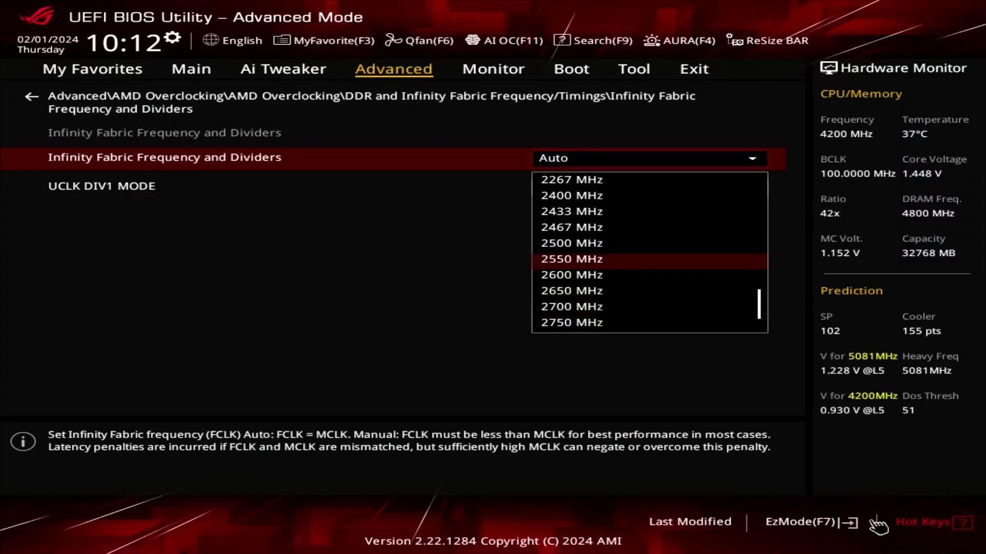
key(Up)
key(Return)
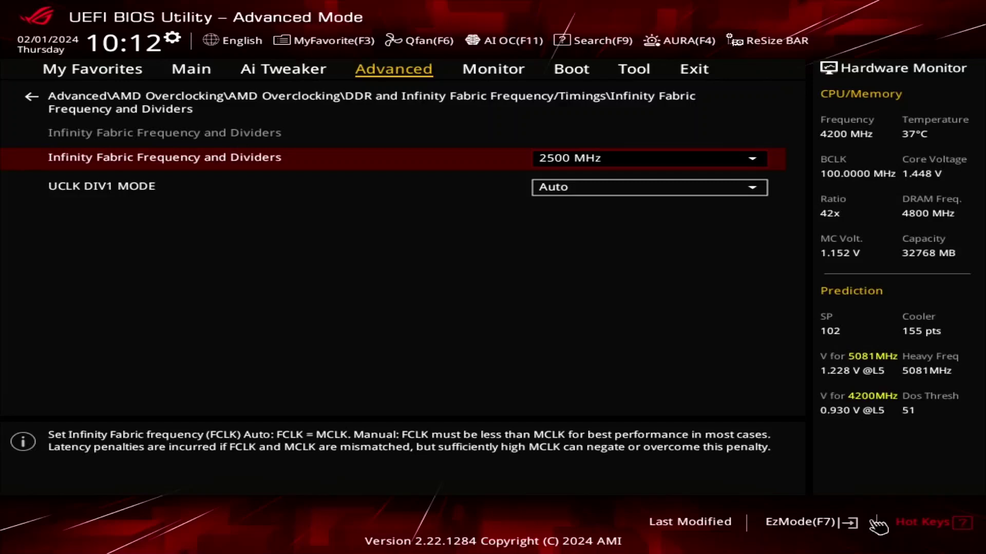
Set UCLK DIV1 MODE to UCLK=MEMCLK/2 and return to the DDR and Infinity Fabric menu.
key(Down)
key(Return)
key(Down)
key(Down)
key(Return)
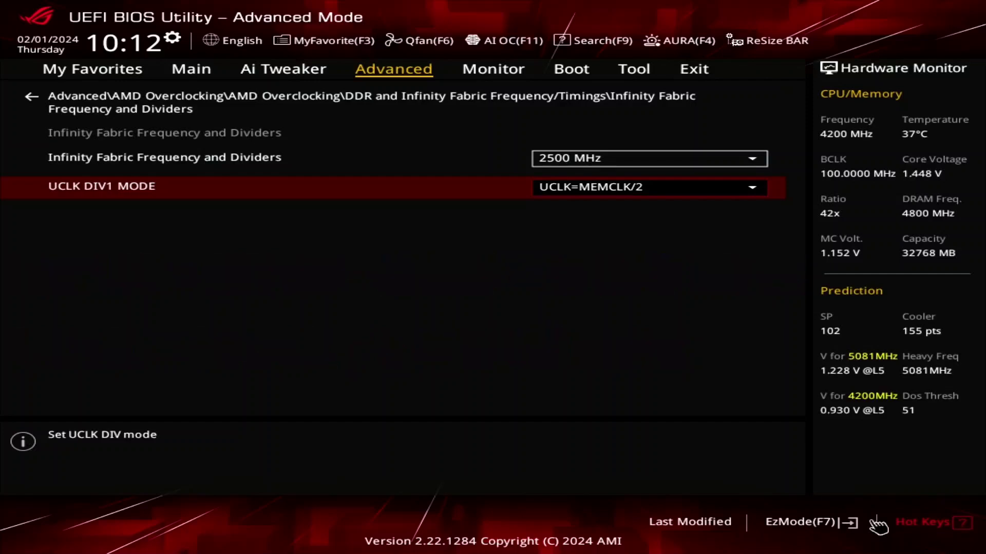
key(Escape)
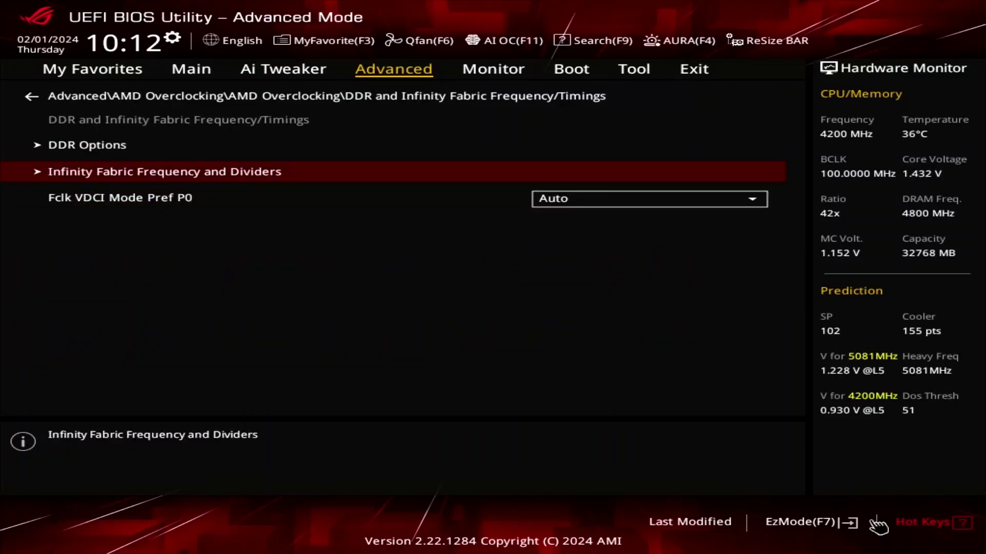
From the AMD Overclocking list, switch Precision Boost Overdrive to Advanced.
key(Escape)
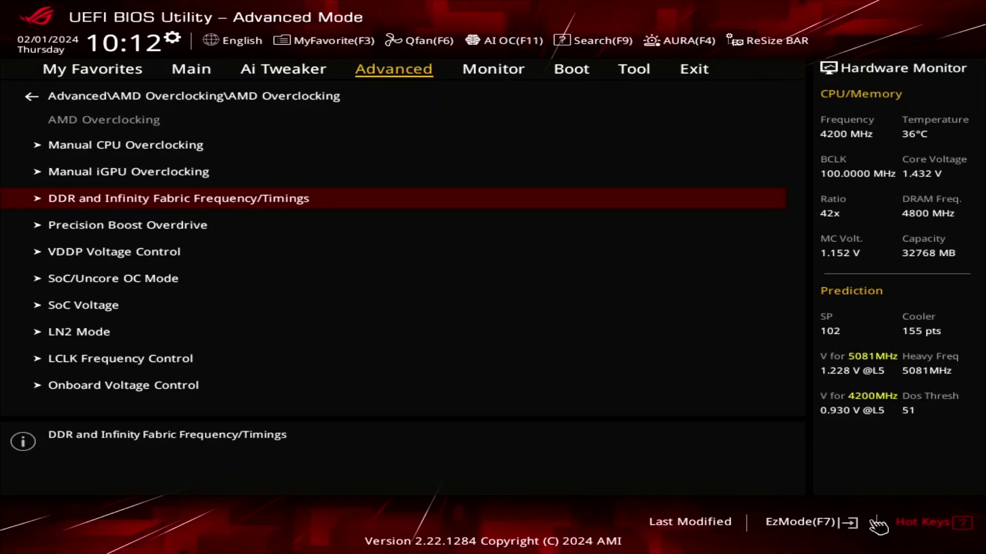
key(Down)
key(Return)
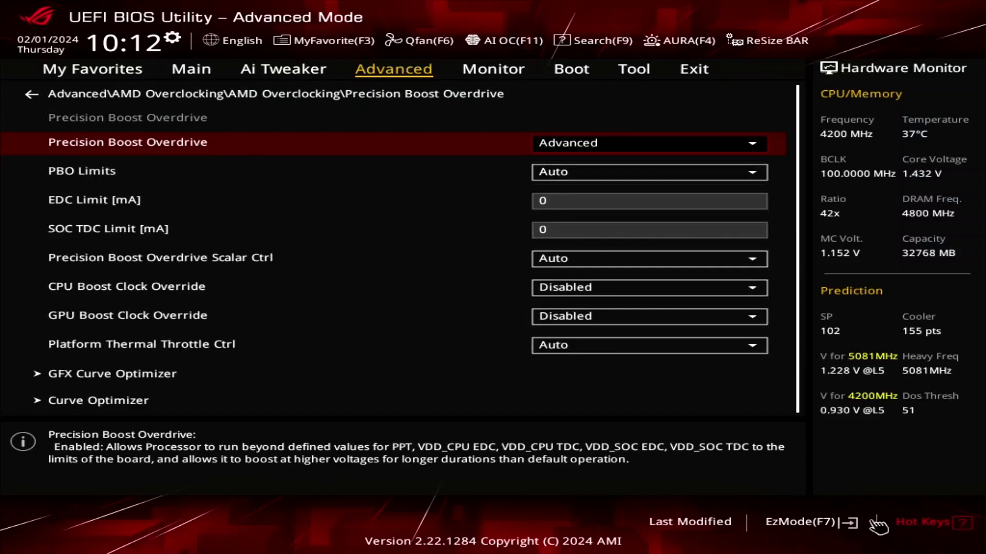
key(Down)
key(Return)
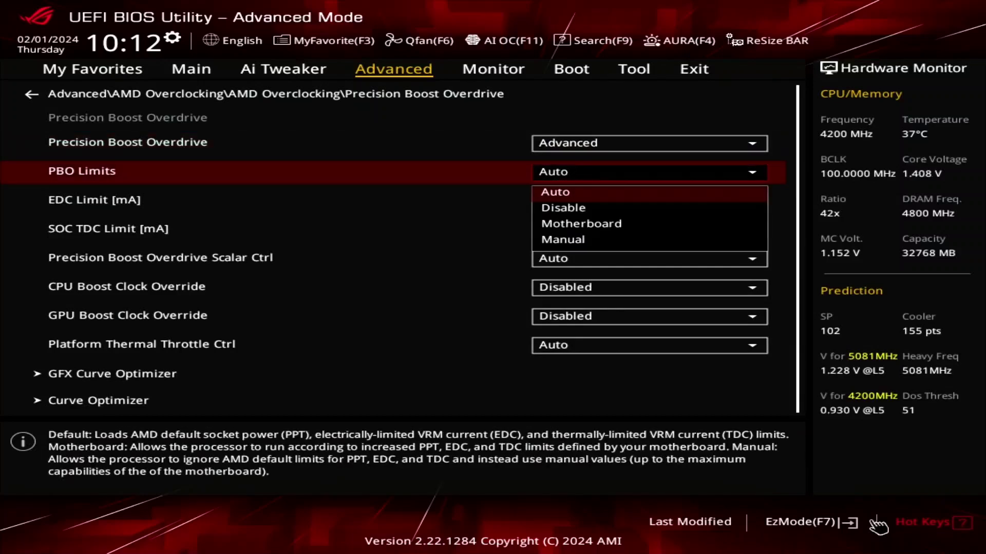